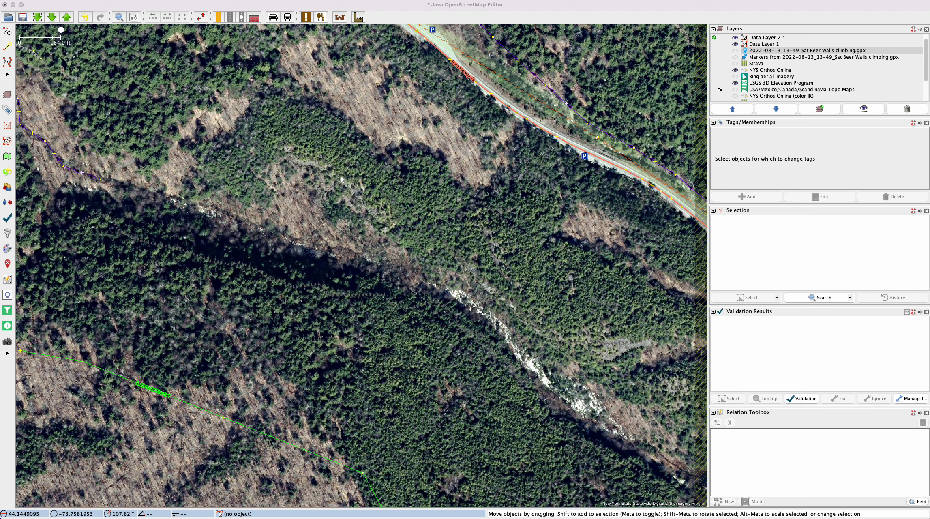
Step: Hide Data Layer 1 and zoom around the NYS Orthos aerial imagery of the rock bands
scroll(332, 167, up, 4)
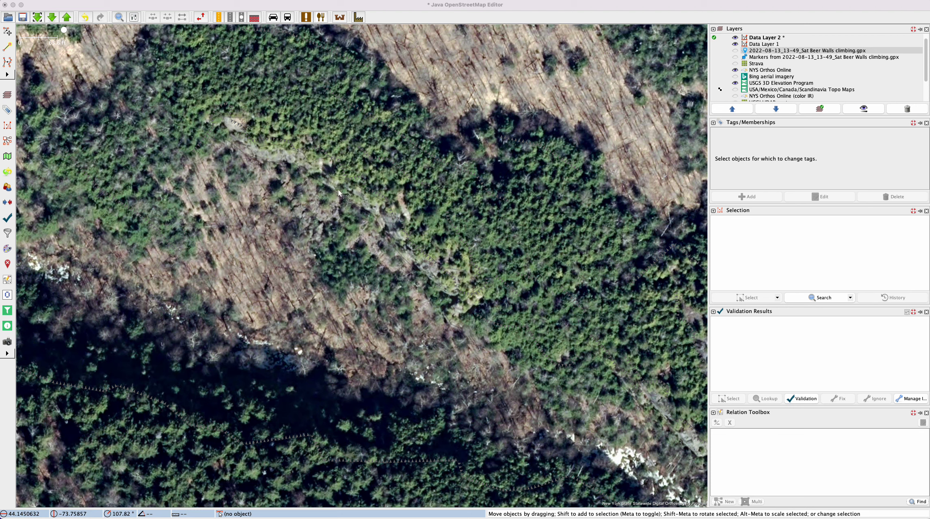
scroll(384, 245, down, 4)
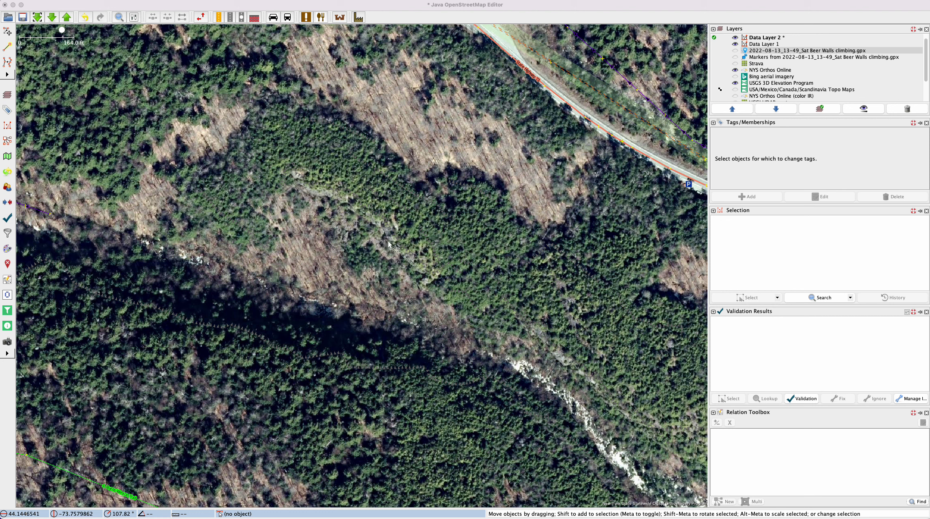
click(736, 44)
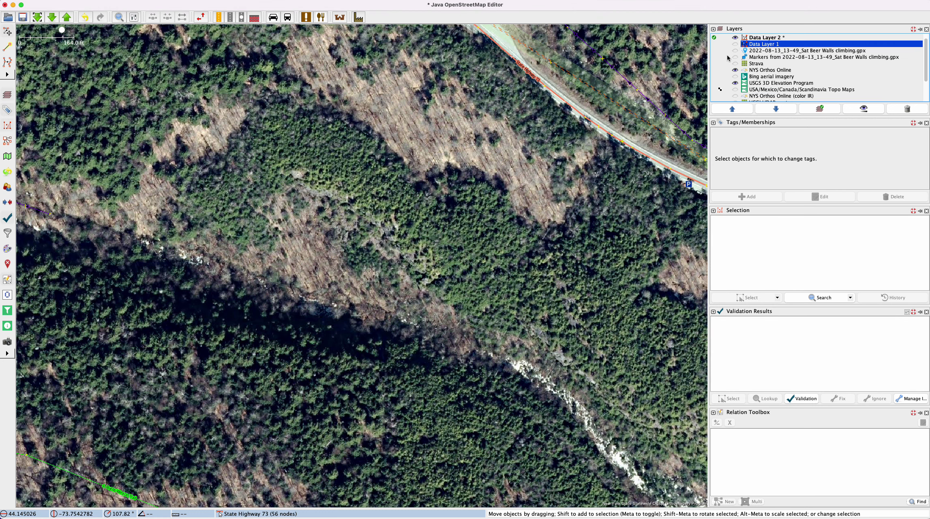
scroll(331, 196, up, 3)
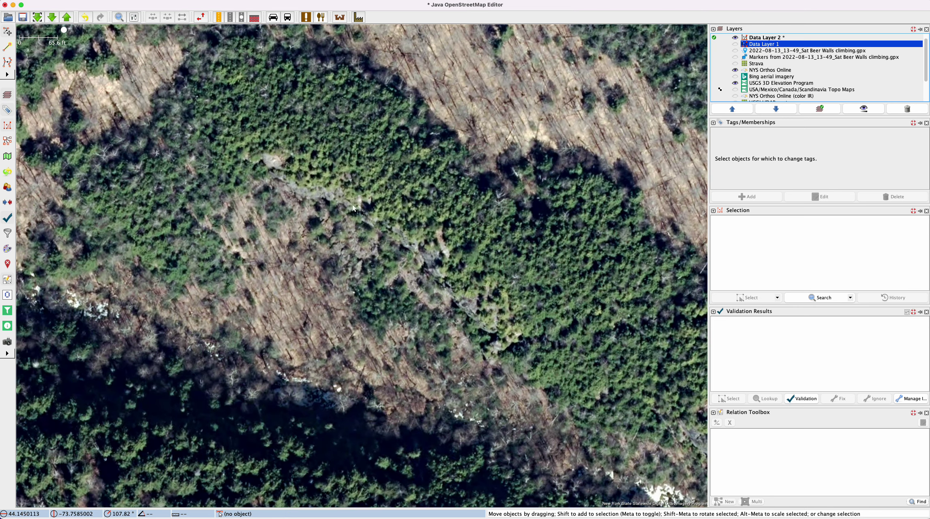
scroll(394, 318, down, 1)
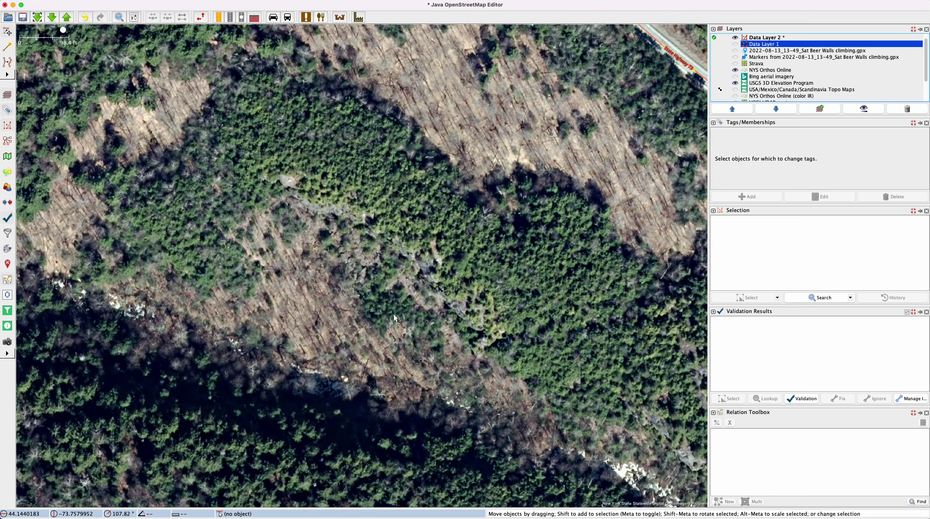
scroll(394, 318, down, 1)
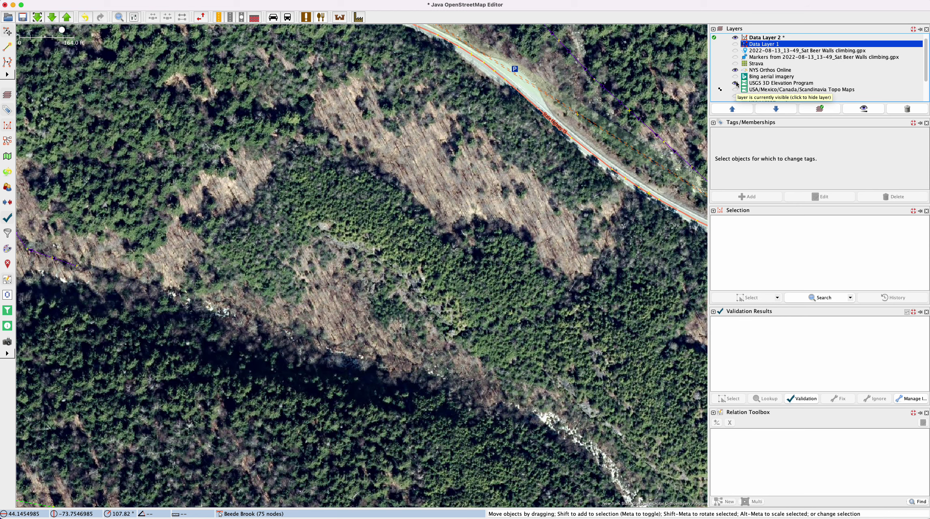
Step: Hide the NYS Orthos Online imagery to reveal the USGS elevation hillshade
click(736, 71)
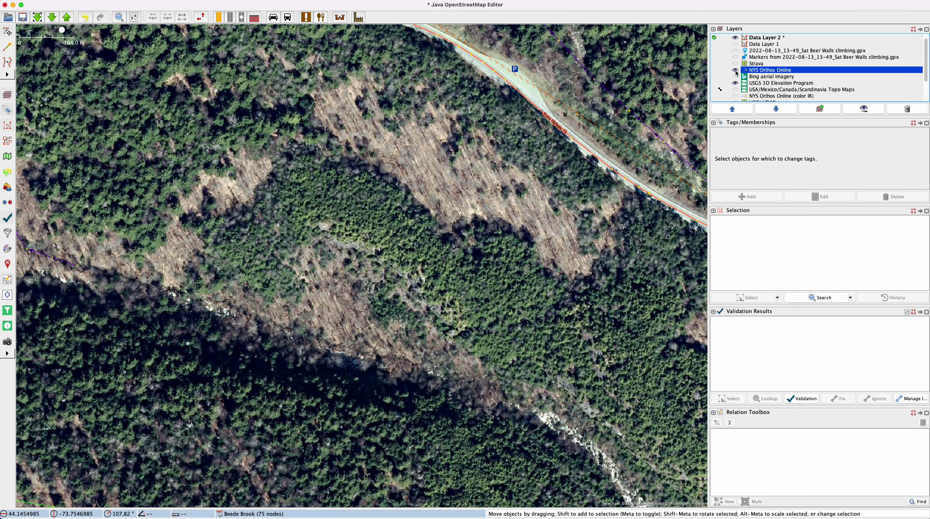
click(736, 71)
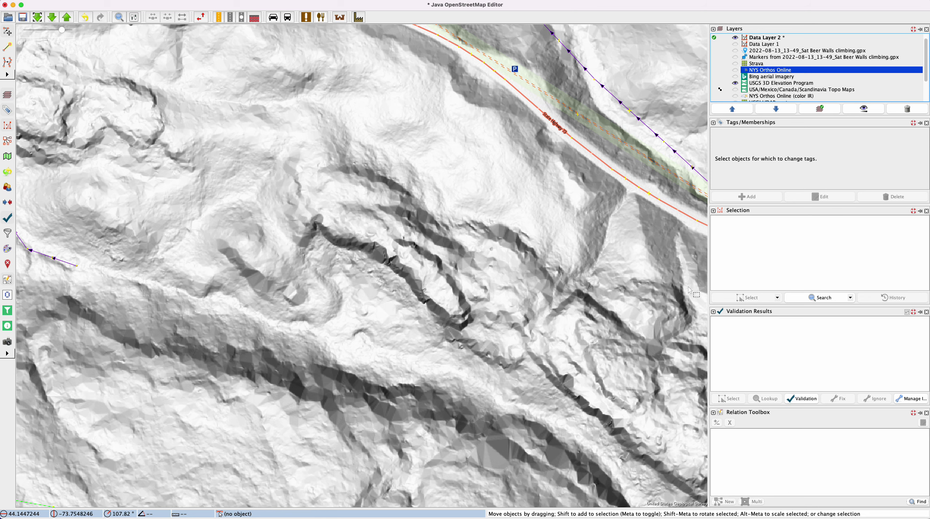
scroll(381, 147, down, 3)
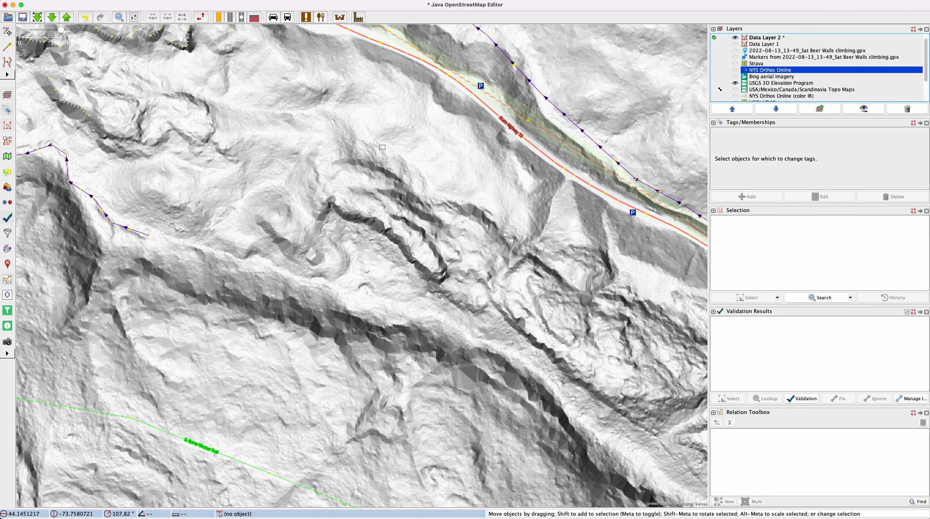
scroll(519, 244, up, 2)
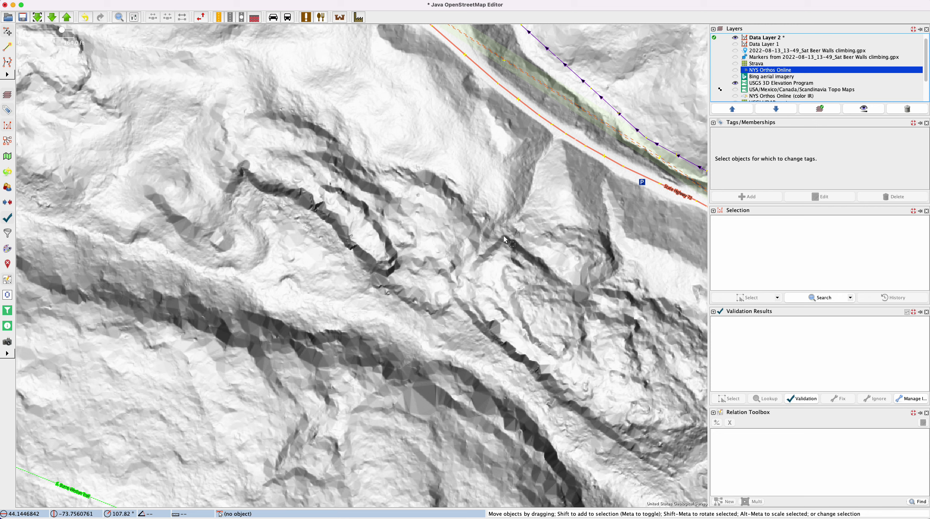
Step: Zoom over the hillshade relief and show the Sat Beer Walls climbing GPX track
scroll(331, 258, up, 4)
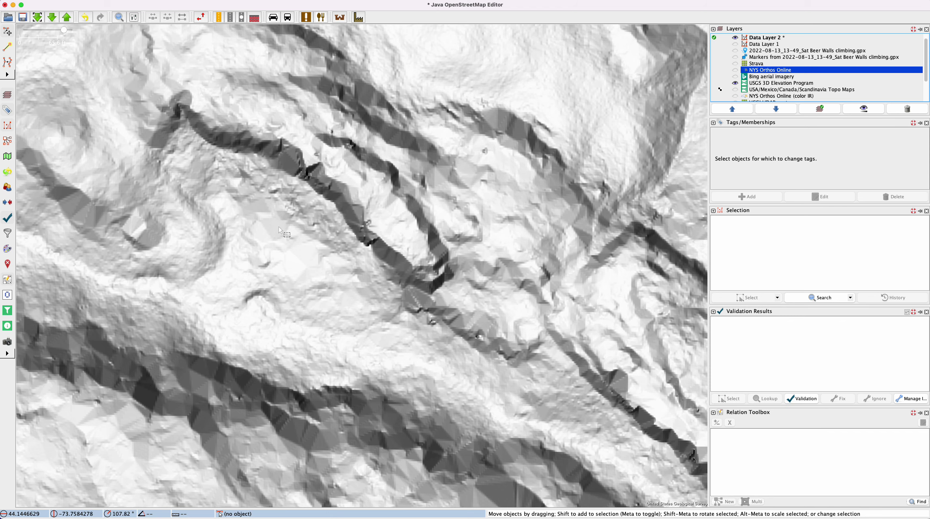
scroll(323, 240, down, 4)
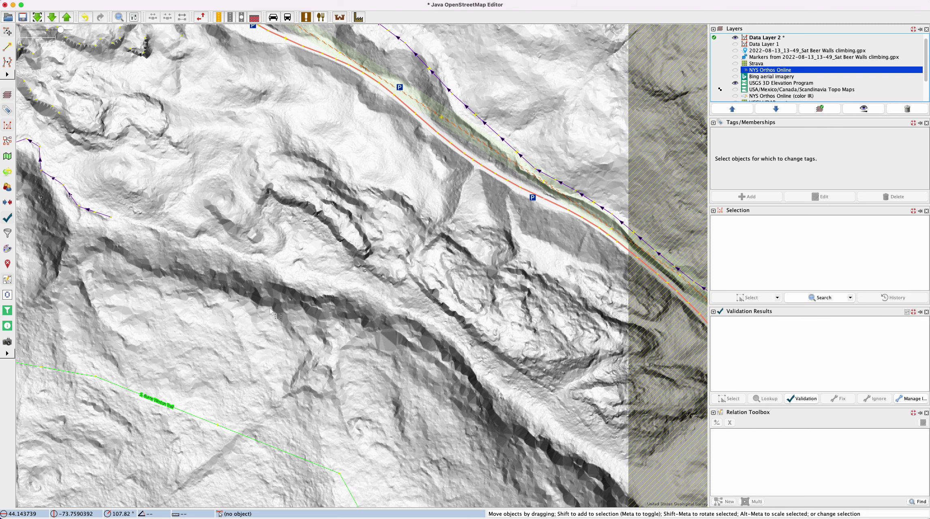
scroll(270, 312, up, 2)
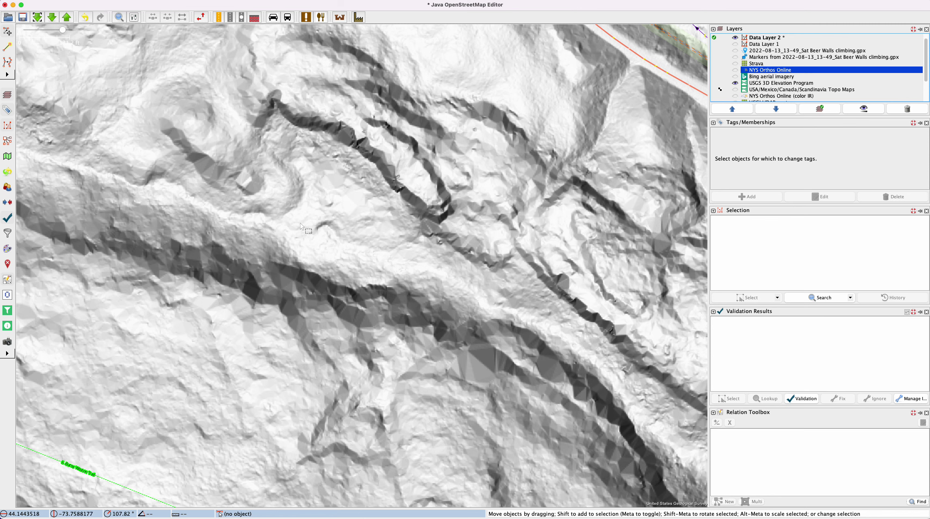
scroll(283, 194, down, 1)
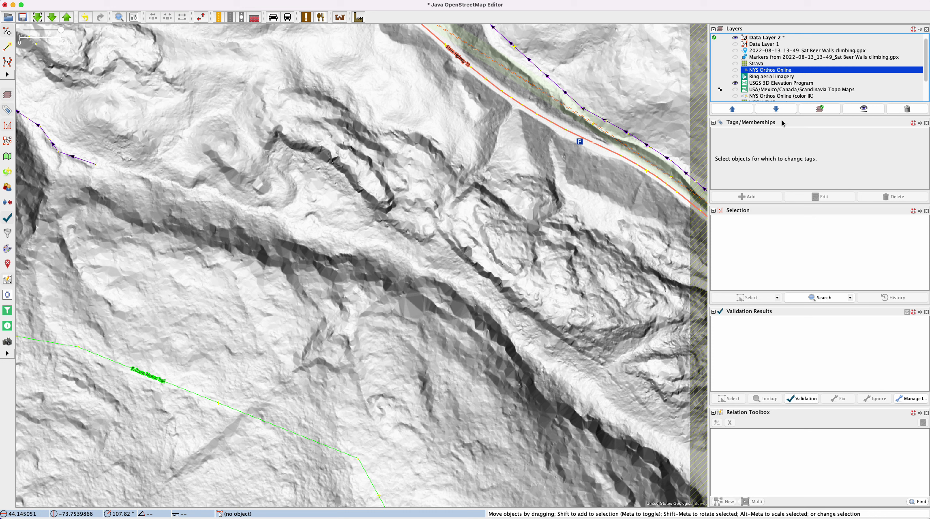
click(736, 51)
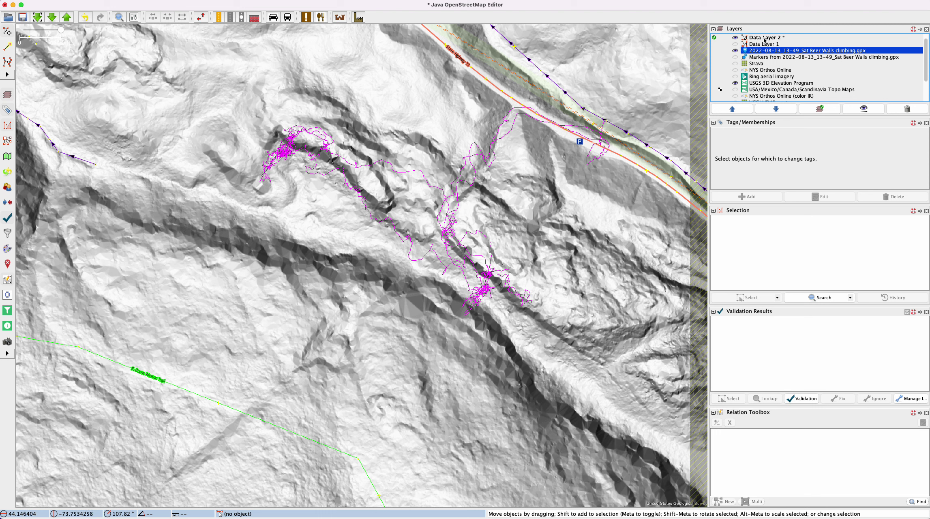
Step: Overlay the Strava activity heatmap briefly to compare, then hide it again
click(736, 64)
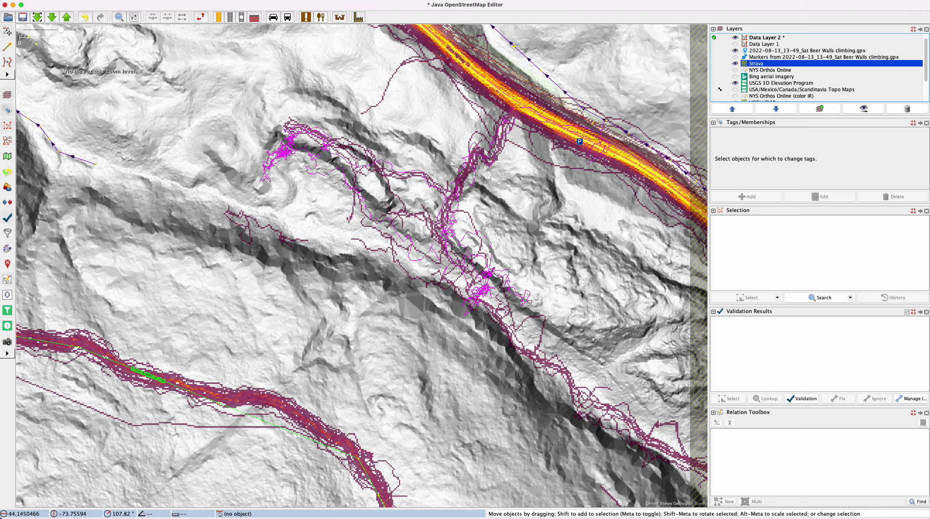
scroll(485, 154, up, 2)
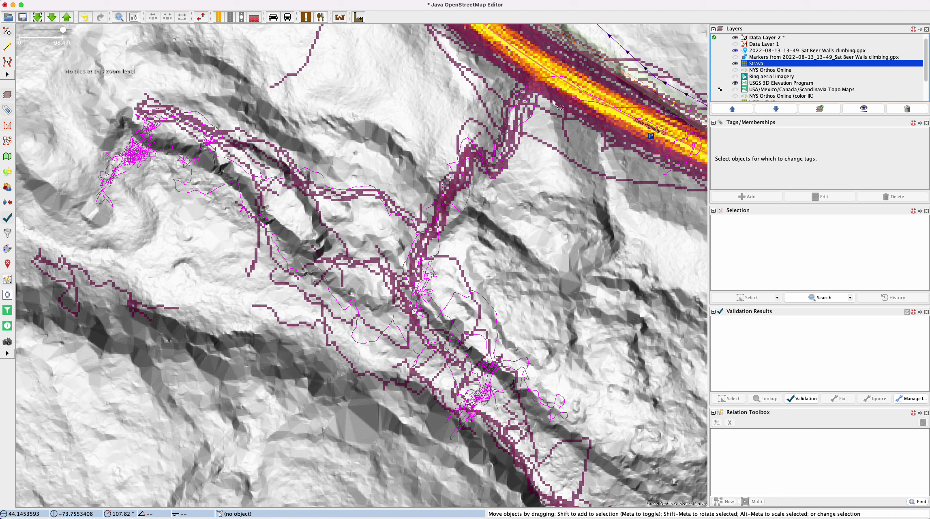
click(736, 64)
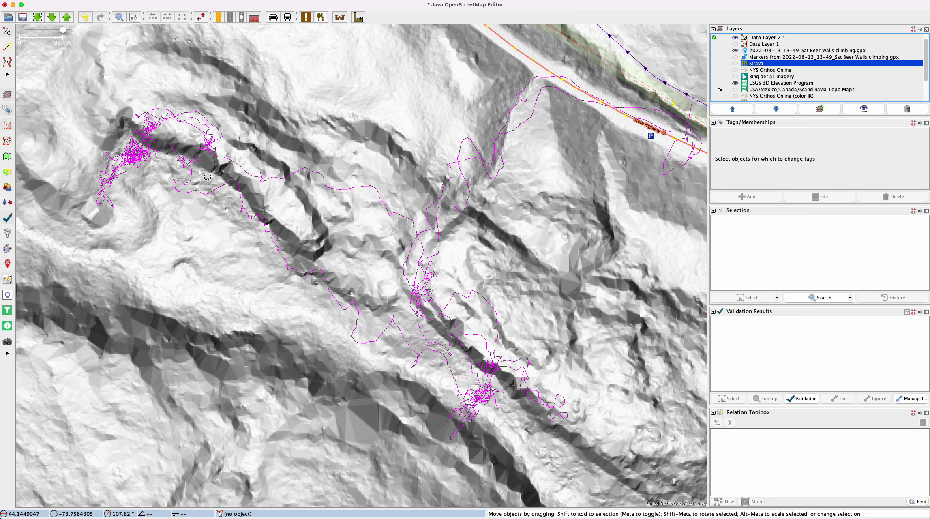
Step: Zoom into the climbing area and select the Draw nodes tool (A)
scroll(199, 177, up, 2)
scroll(298, 209, down, 1)
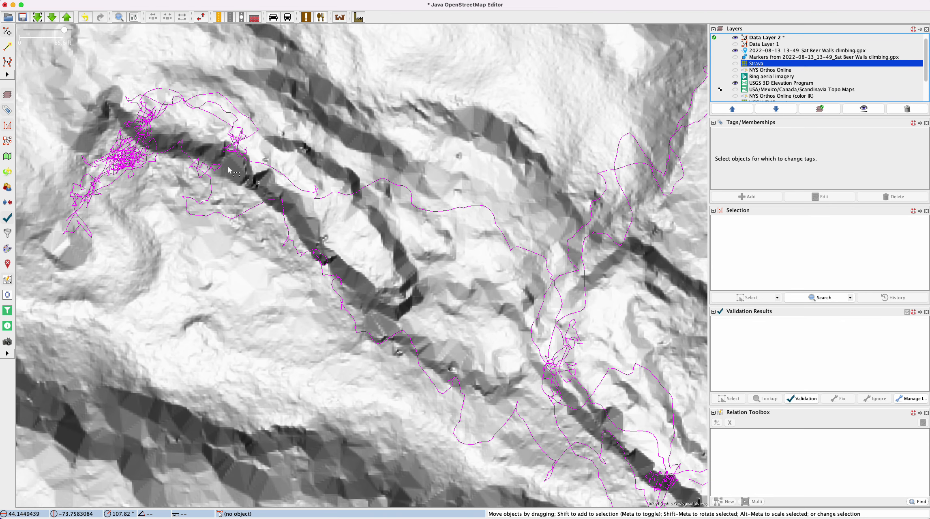
scroll(231, 152, up, 1)
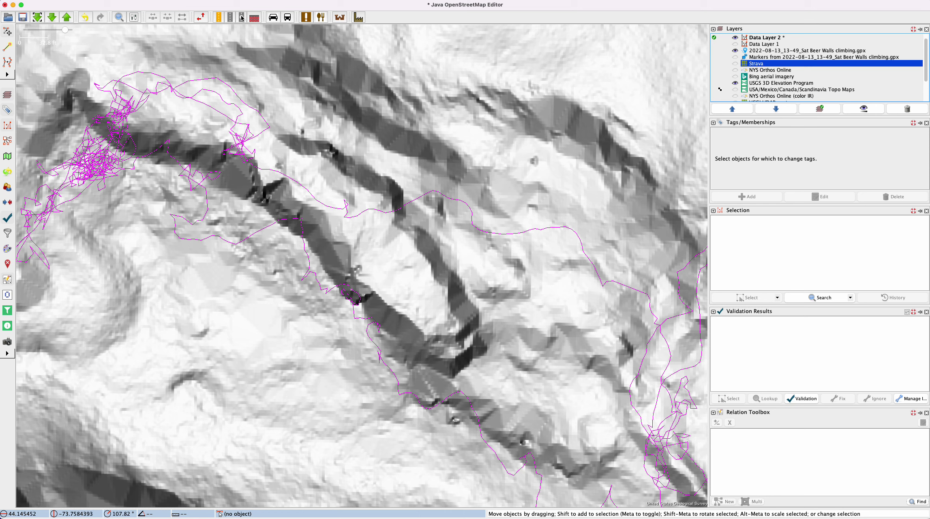
click(7, 46)
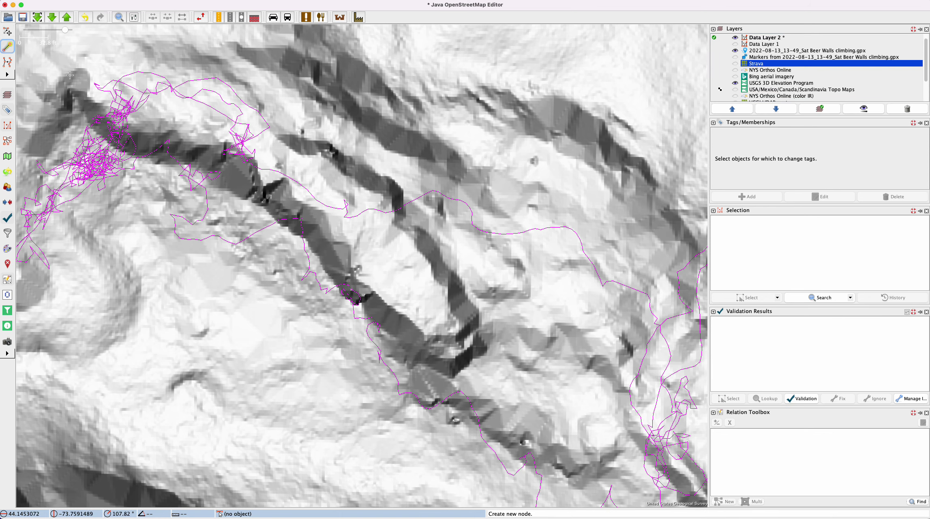
Step: Trace a new way along the dark hillshade rock band from the upper left to the map centre
scroll(365, 118, down, 1)
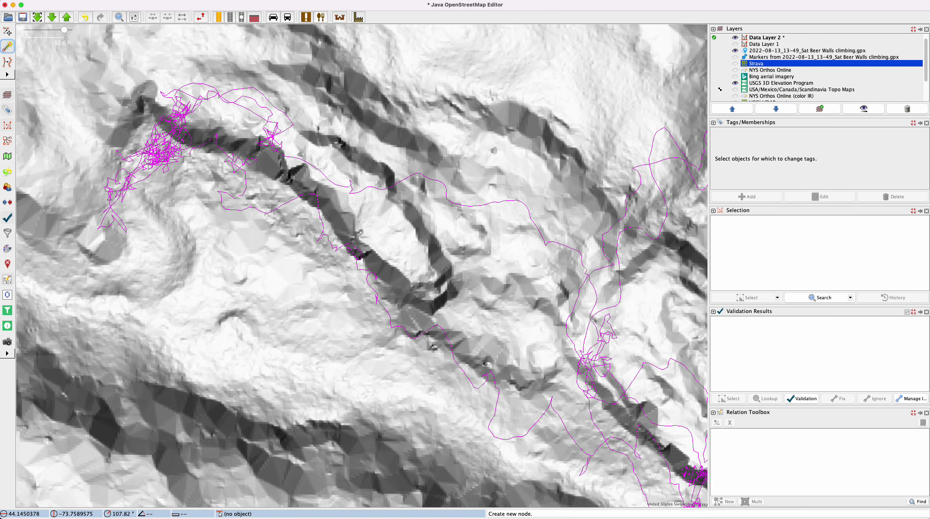
click(151, 80)
click(157, 89)
click(156, 98)
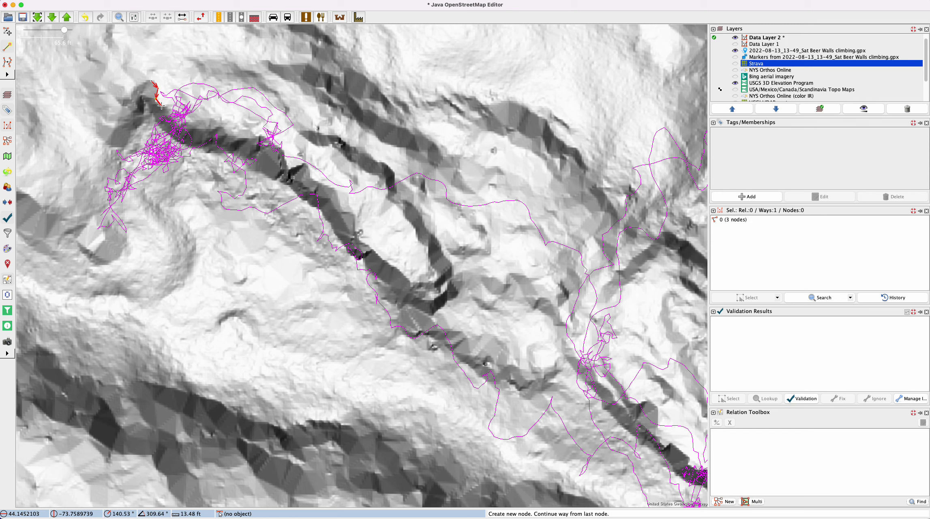
click(177, 124)
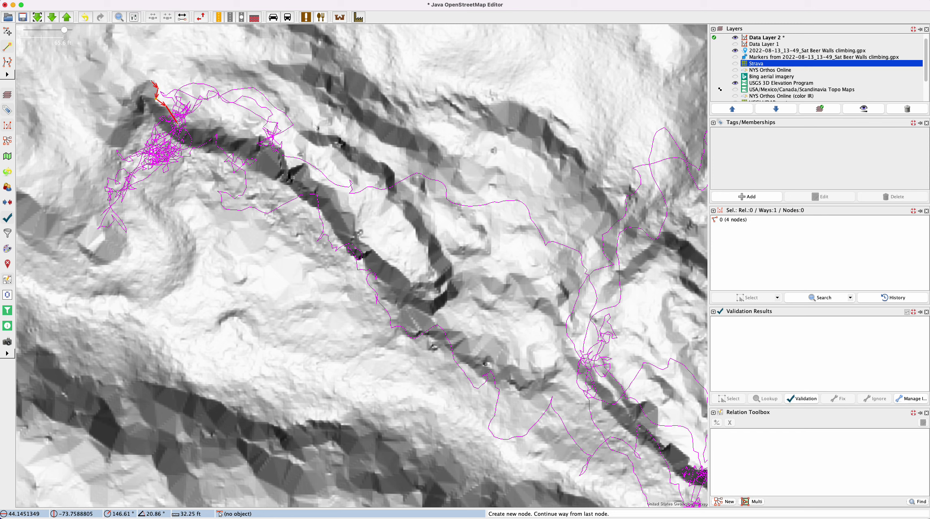
click(198, 127)
click(215, 122)
click(230, 133)
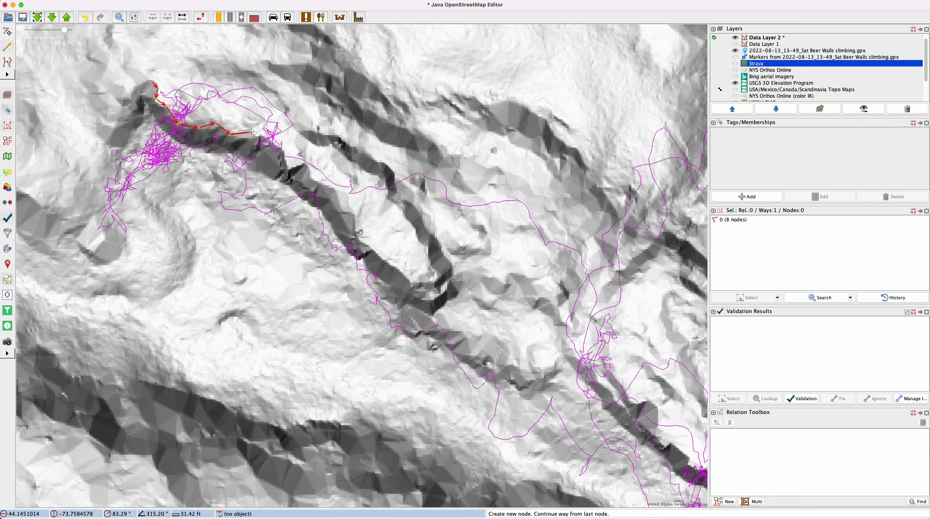
click(257, 136)
click(275, 144)
click(284, 152)
click(288, 167)
click(305, 163)
click(311, 176)
click(338, 189)
click(344, 210)
click(355, 214)
click(357, 234)
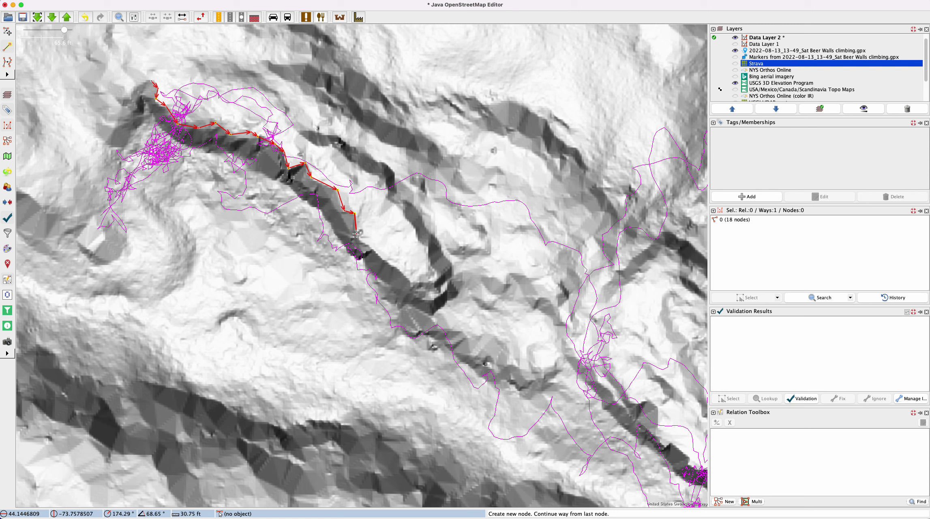
click(374, 251)
click(393, 266)
double_click(413, 285)
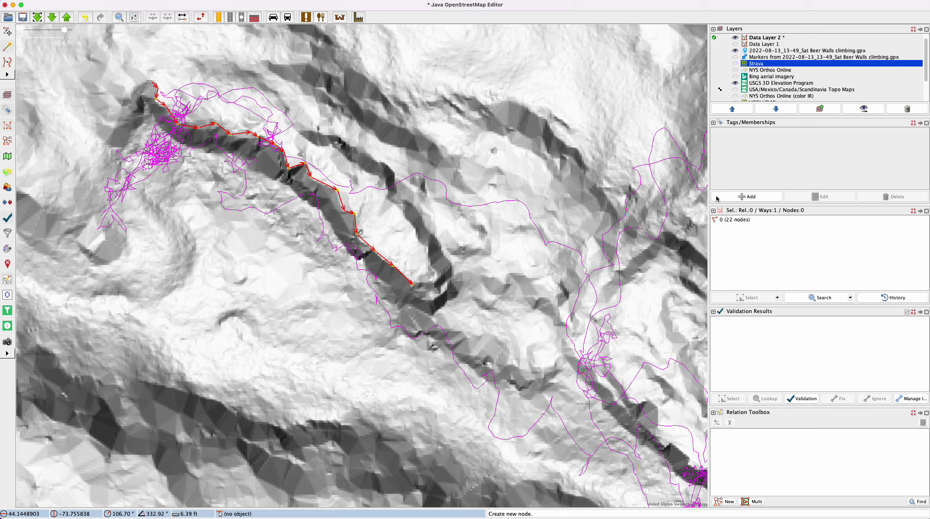
Step: Tag the new way natural=cliff from the recent tags
click(746, 197)
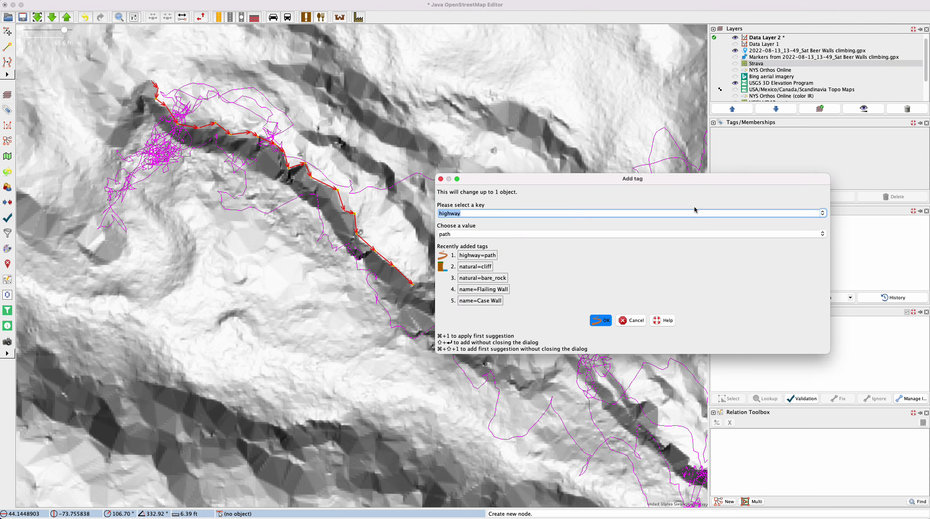
click(472, 269)
click(611, 323)
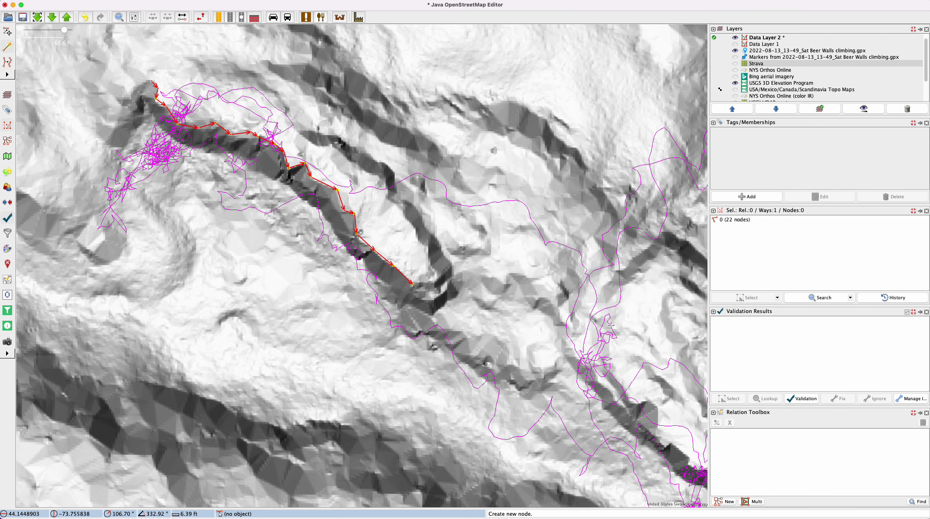
Step: Draw a short 4-node way around the band's lower bend and tag it natural=cliff
click(417, 298)
click(435, 301)
click(448, 291)
click(449, 285)
click(751, 197)
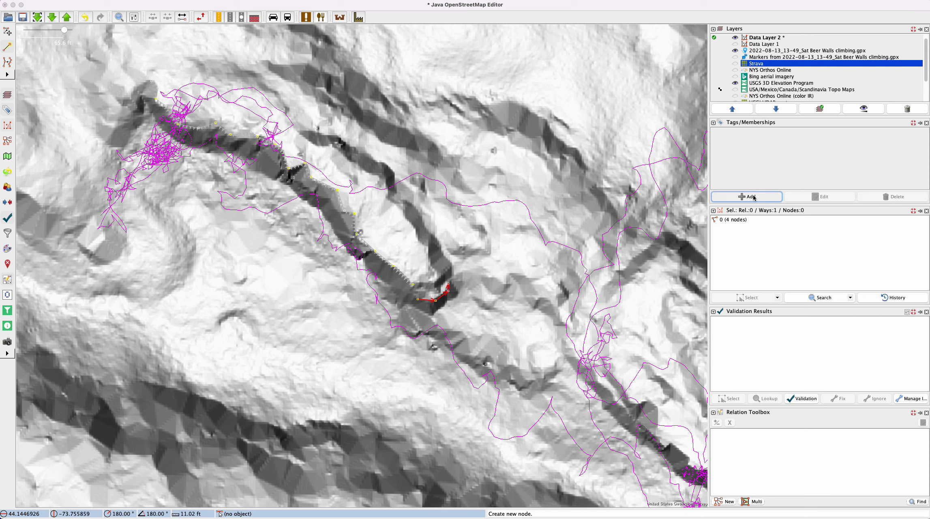
key(Return)
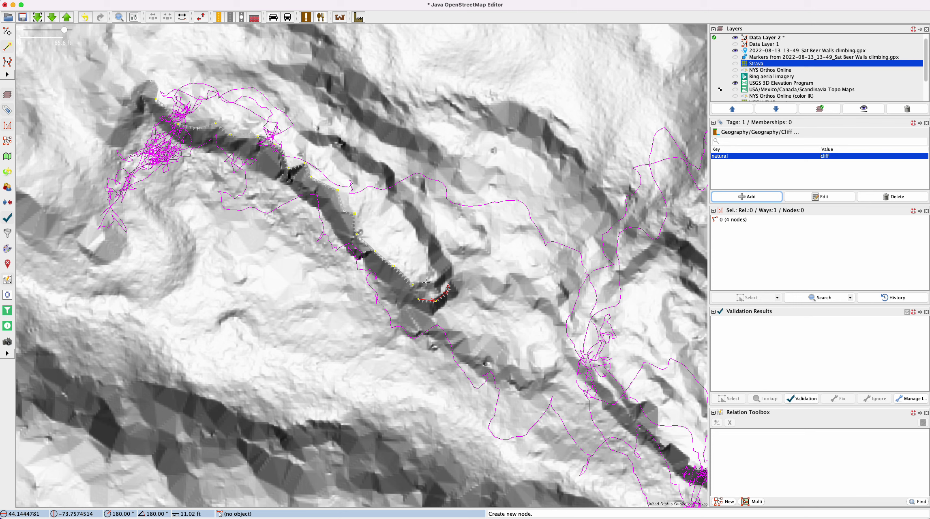
Step: Trace a way up the neighbouring rock band and tag it natural=cliff
click(426, 283)
click(437, 279)
click(427, 245)
click(418, 239)
click(413, 225)
click(404, 214)
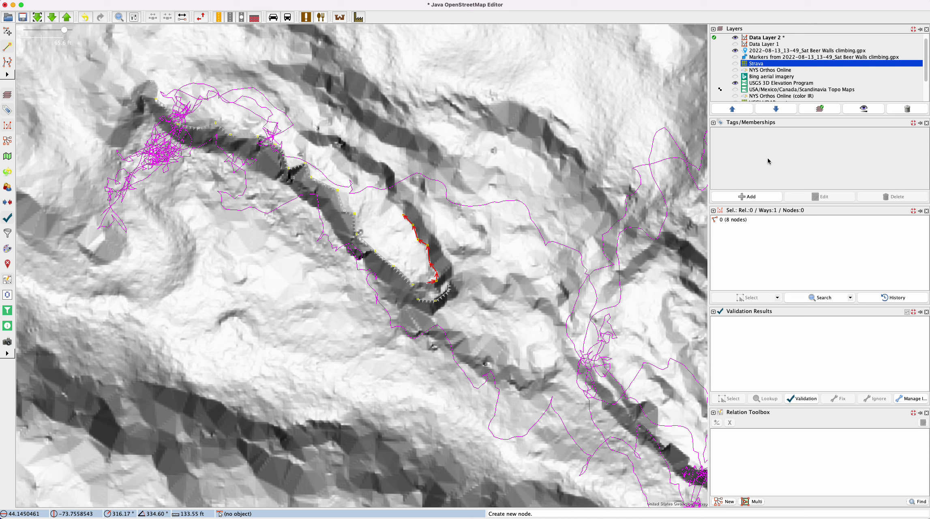
click(741, 197)
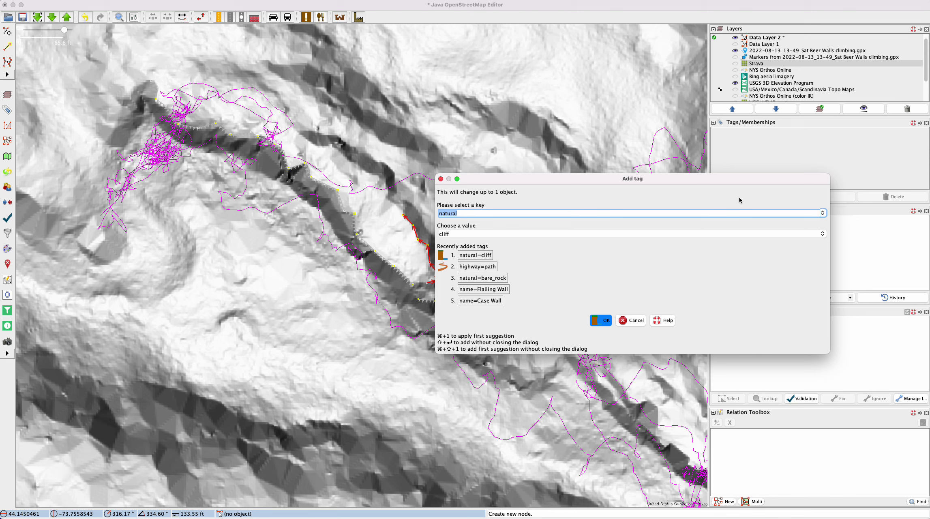
key(Return)
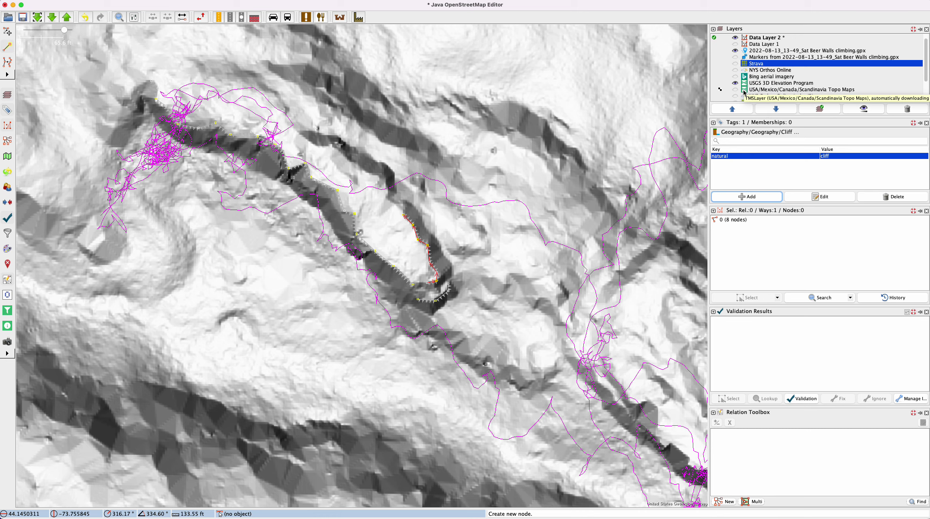
Step: Show Data Layer 1, hide Data Layer 2, and make Data Layer 1 active
click(736, 46)
click(736, 37)
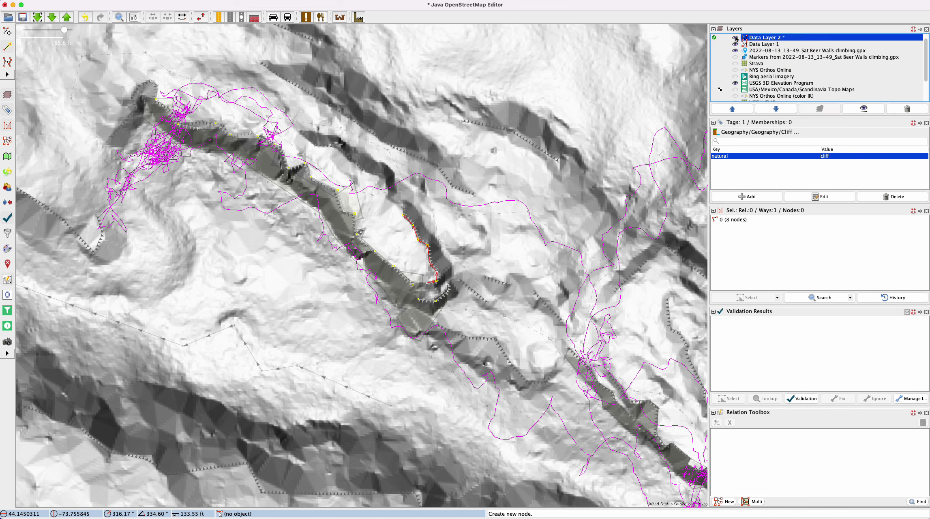
scroll(728, 51, down, 2)
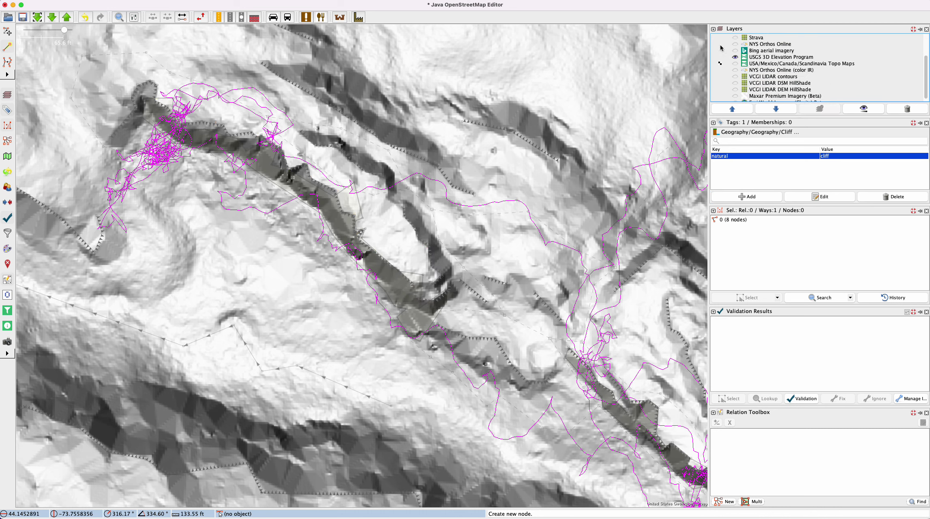
scroll(741, 58, up, 3)
click(714, 51)
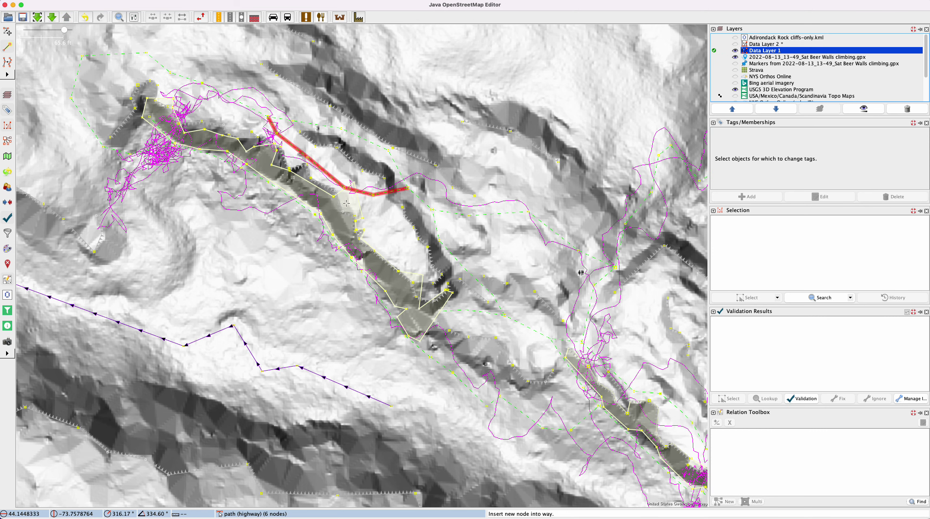
Step: Turn on NYS Orthos Online imagery, zoom around, then hide it to compare with the hillshade
click(735, 77)
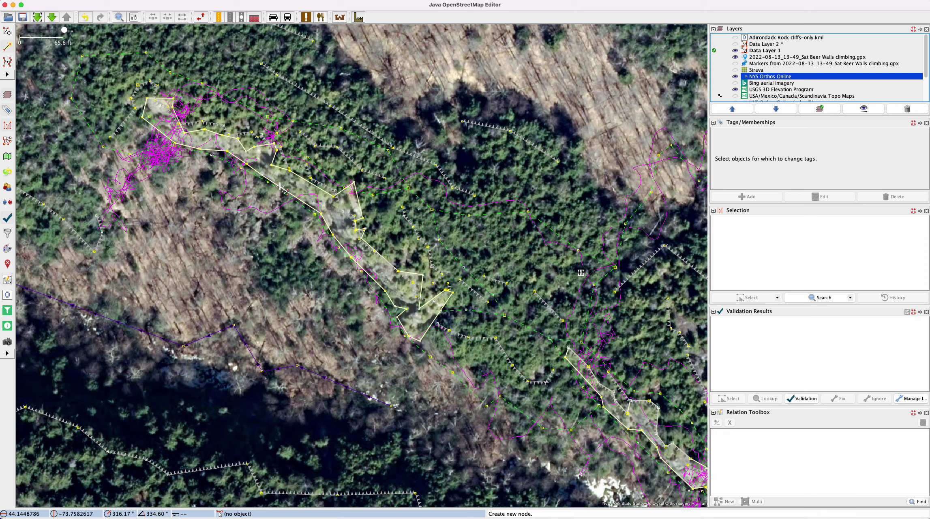
scroll(288, 185, up, 2)
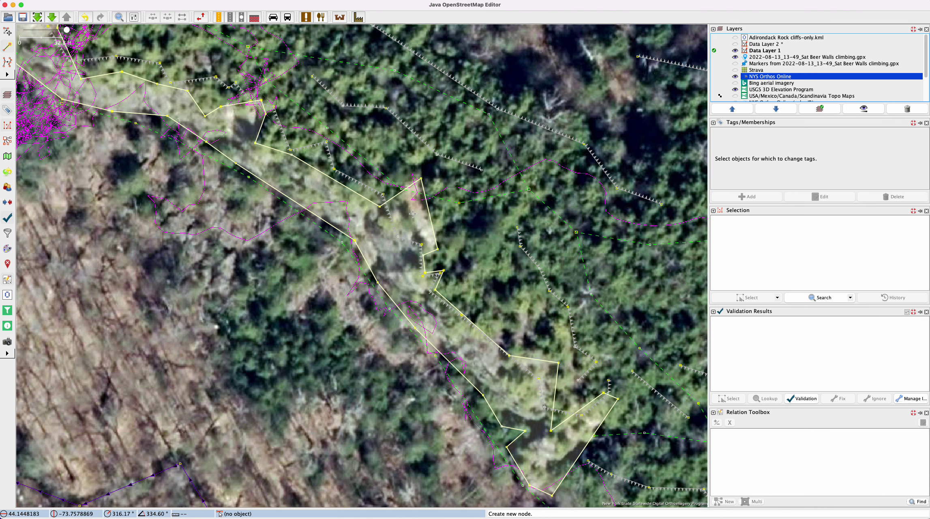
scroll(469, 229, down, 3)
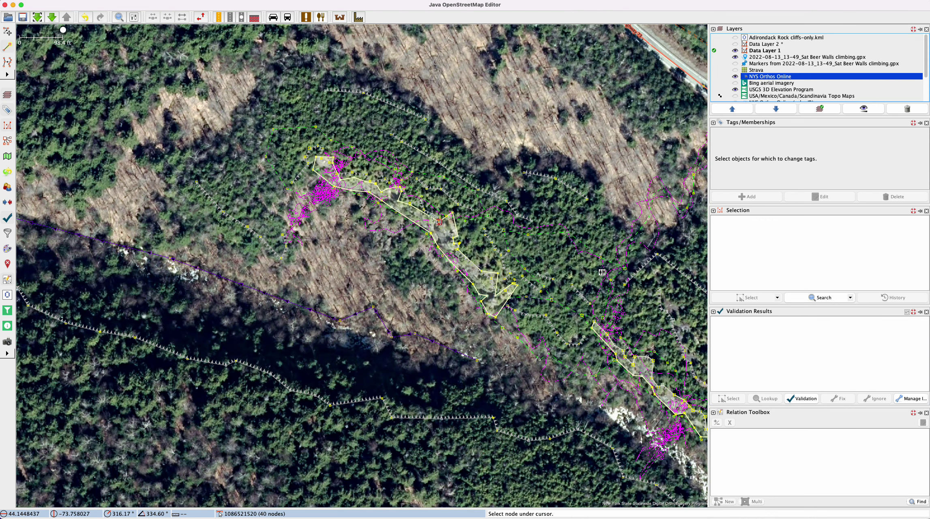
click(735, 77)
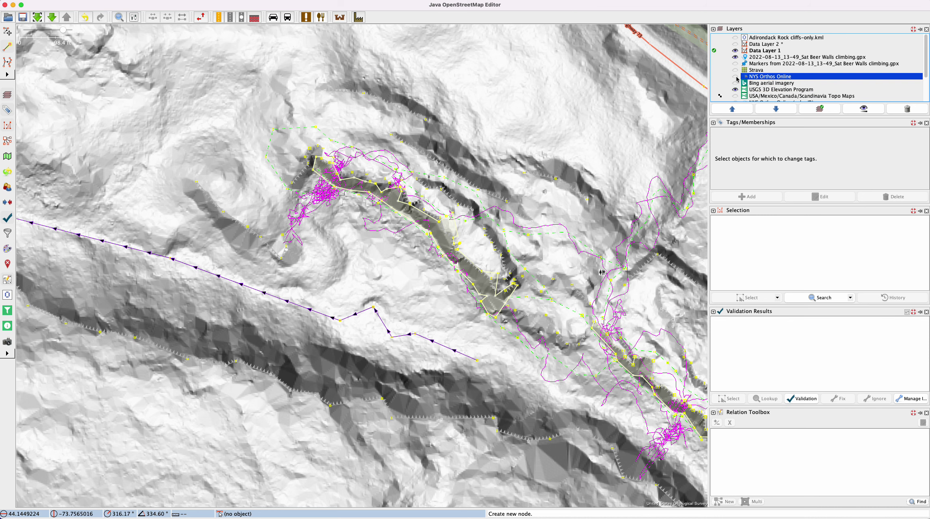
Step: Restore the NYS Orthos imagery, hide Data Layer 1, and add the OpenStreetMap Carto (Standard) background
click(736, 76)
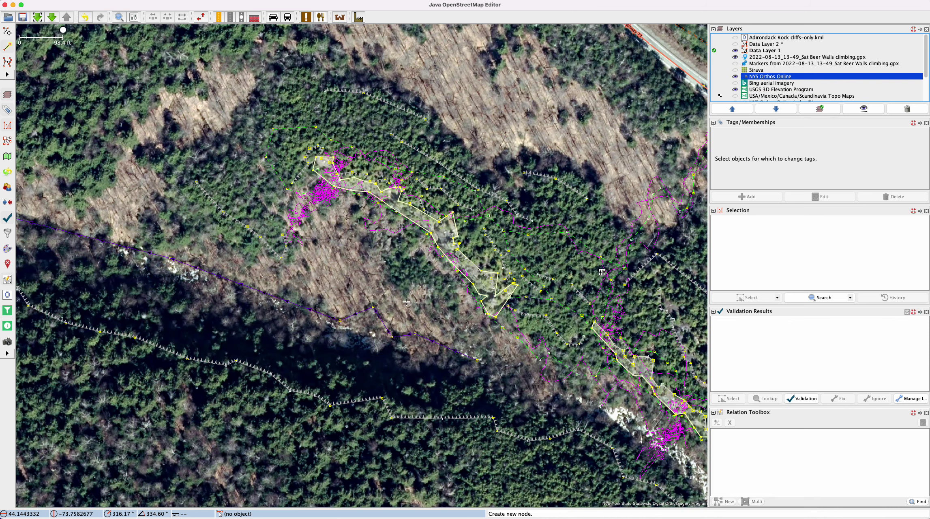
scroll(254, 242, down, 1)
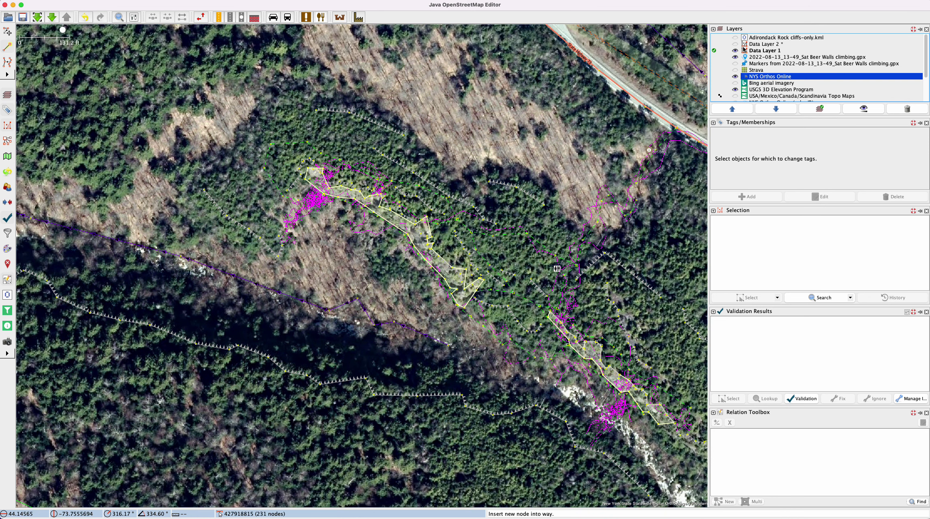
click(735, 51)
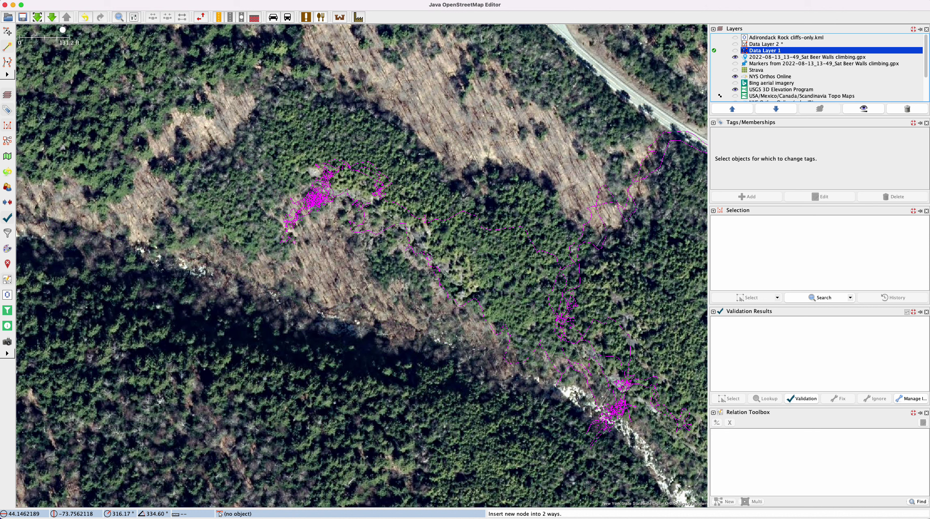
click(263, 0)
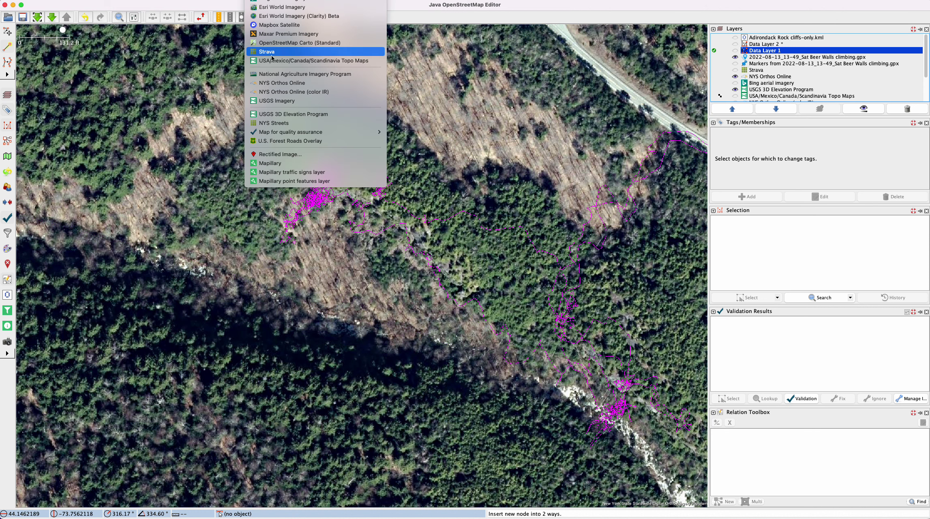
click(299, 43)
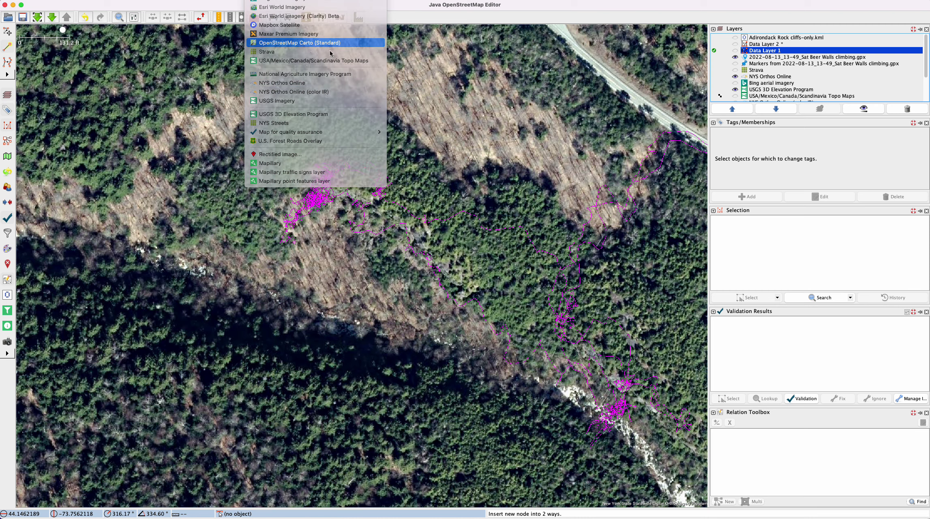